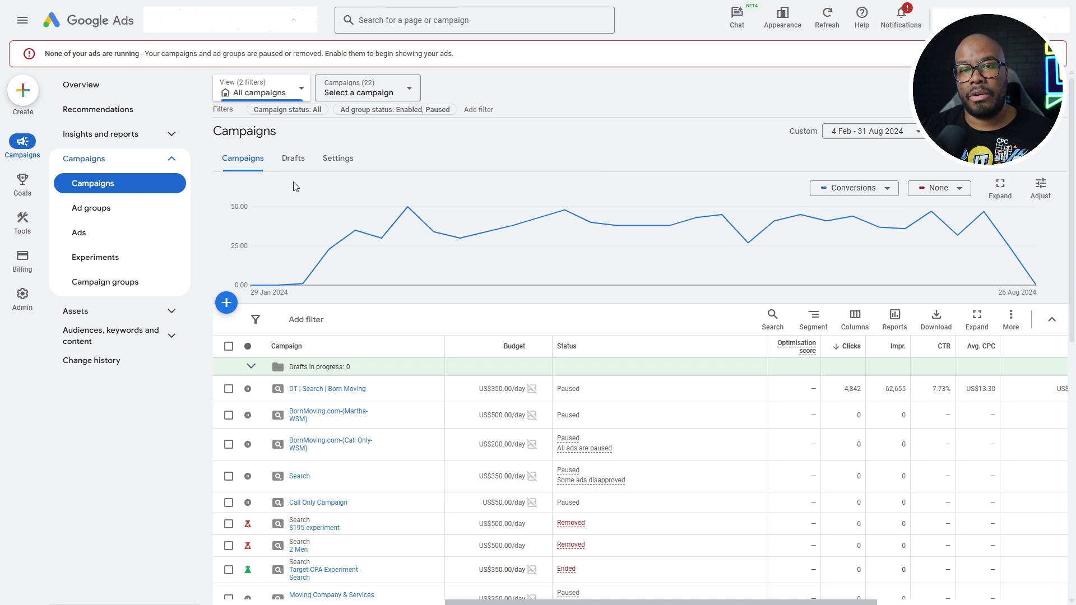
Step: Open Auction insights under Insights and reports and check the Campaigns list
left_click(171, 139)
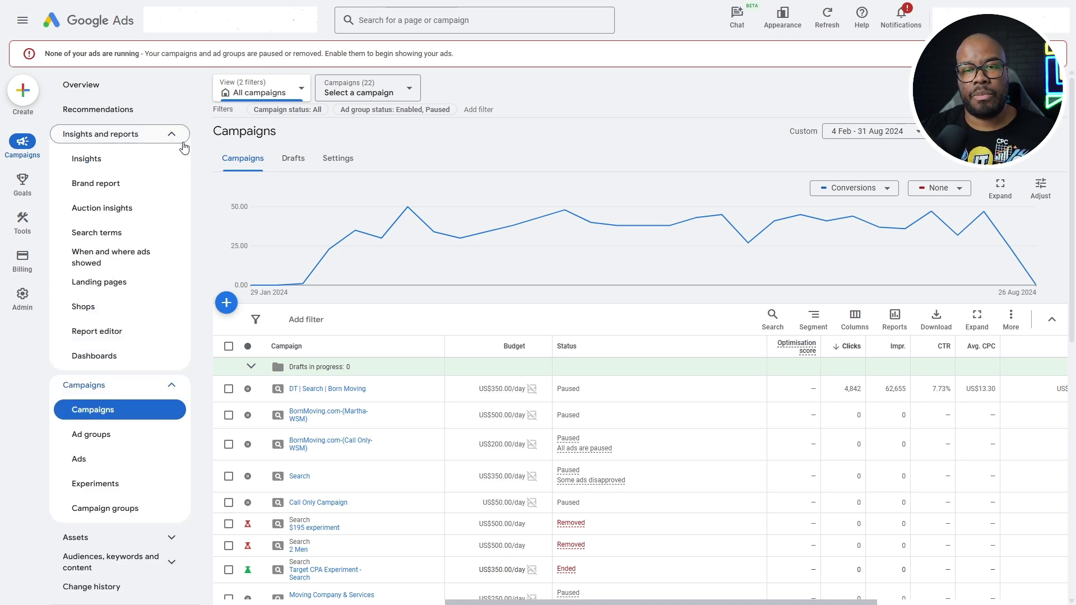
left_click(116, 209)
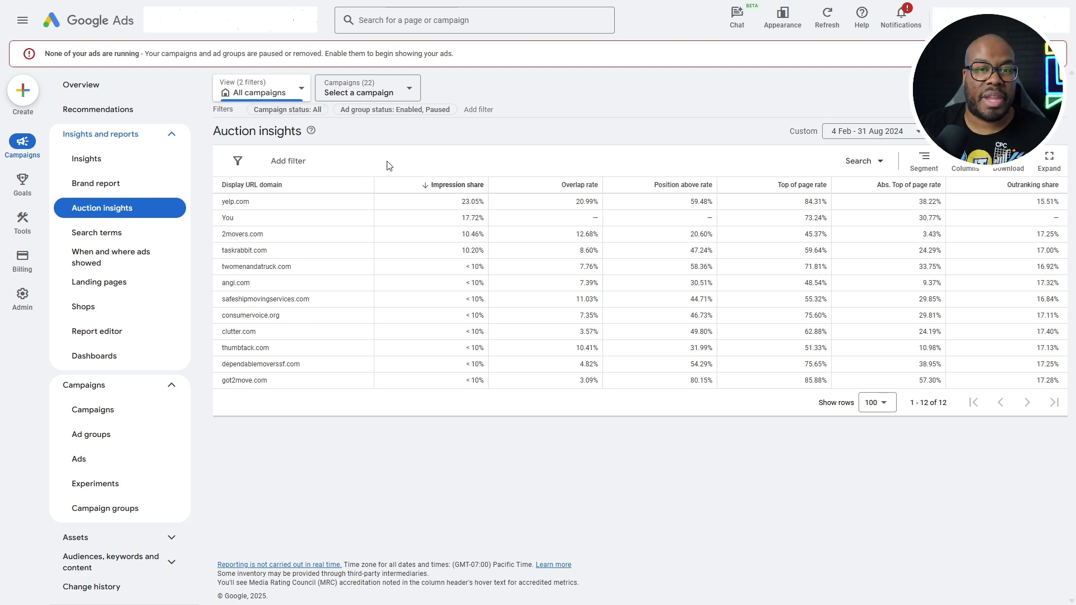
left_click(411, 93)
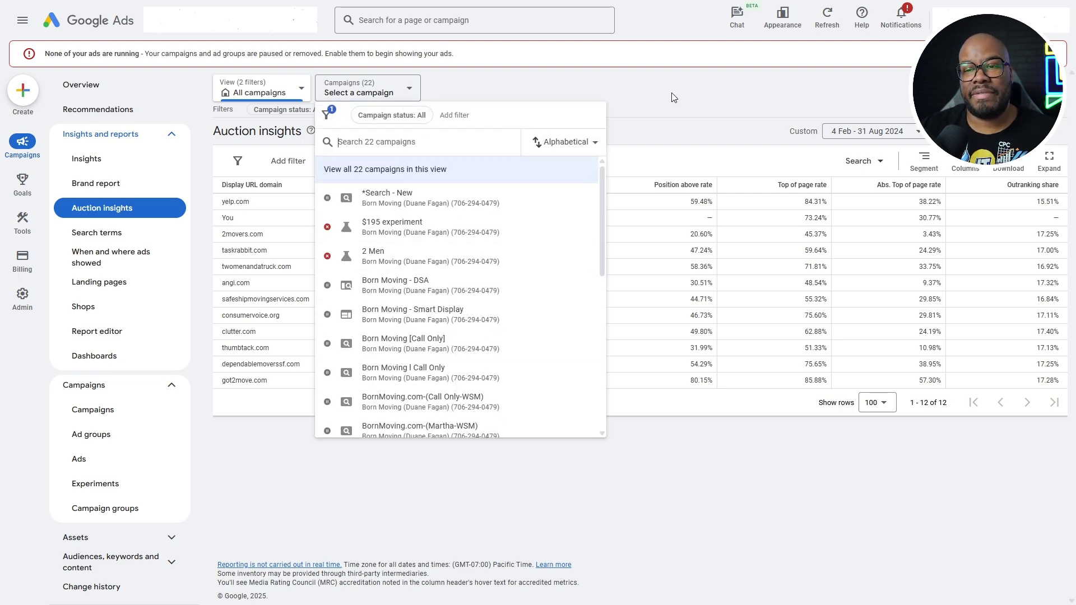
left_click(679, 107)
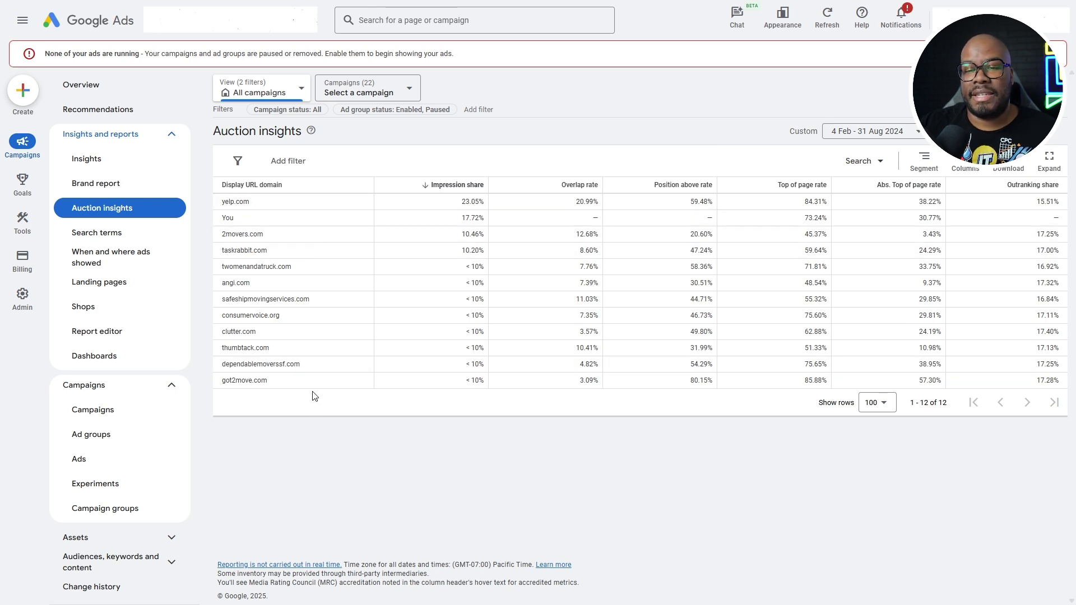
Step: Set the Auction insights date range to 1–31 March 2024
left_click(872, 131)
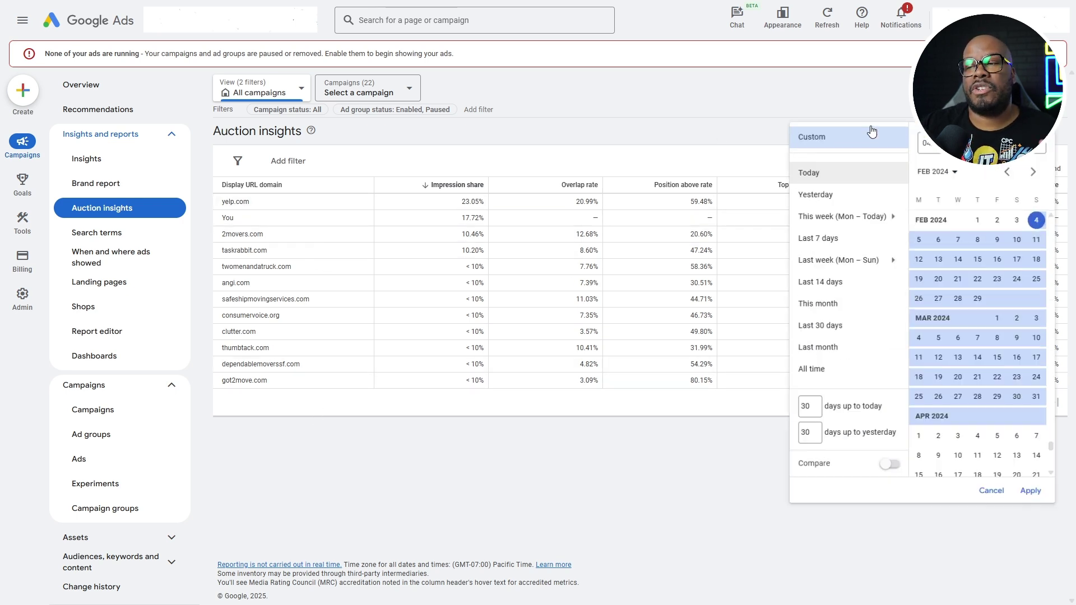
left_click(1004, 323)
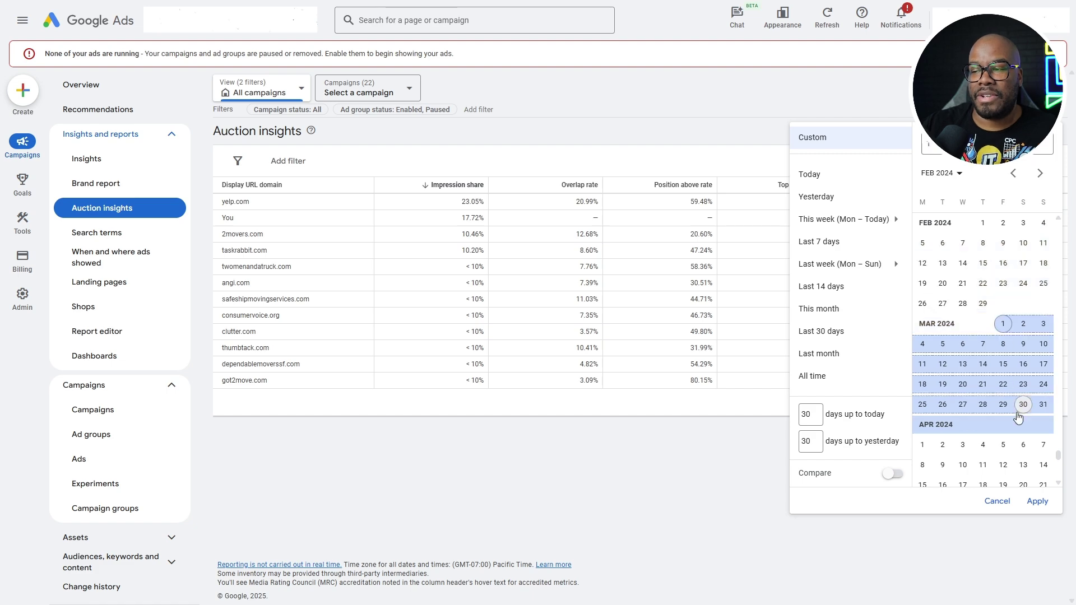
left_click(1043, 404)
scroll(1052, 459, "down", 2)
left_click(1039, 503)
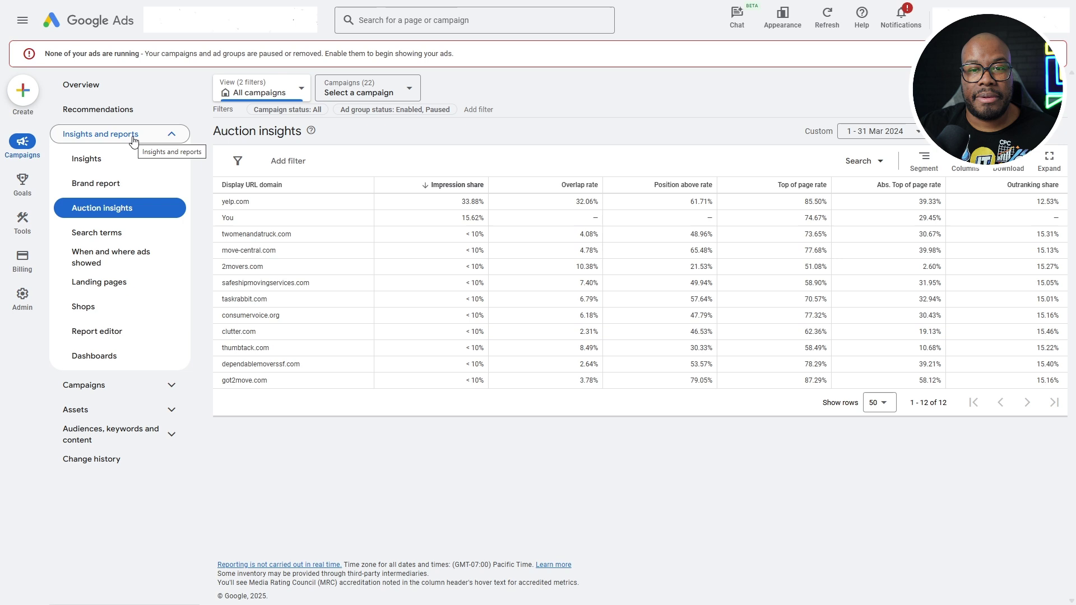
Step: Go to the Report editor and create a new blank report
left_click(131, 332)
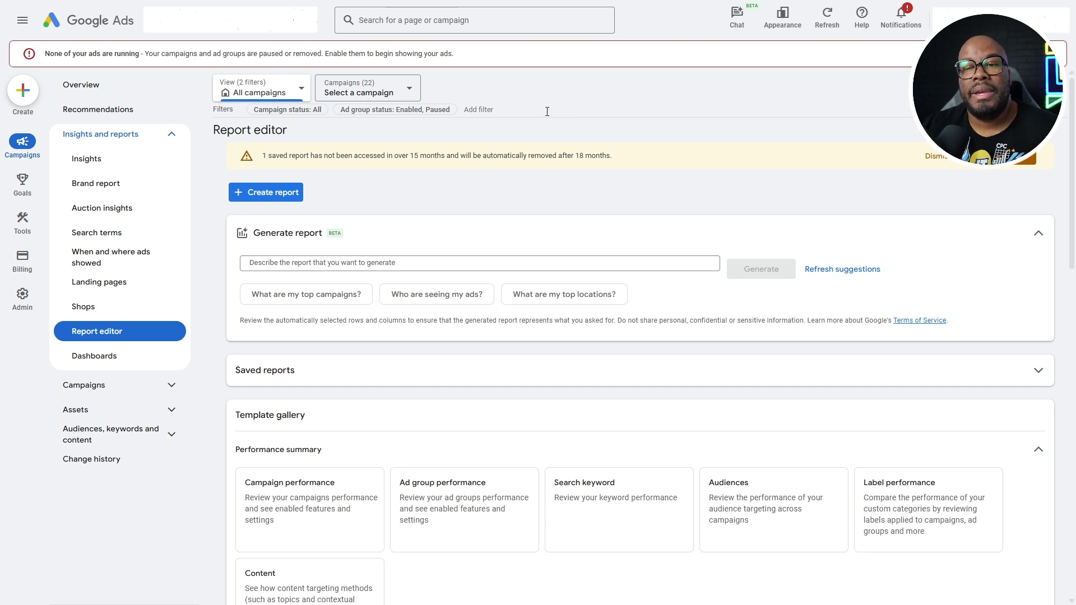
left_click(282, 194)
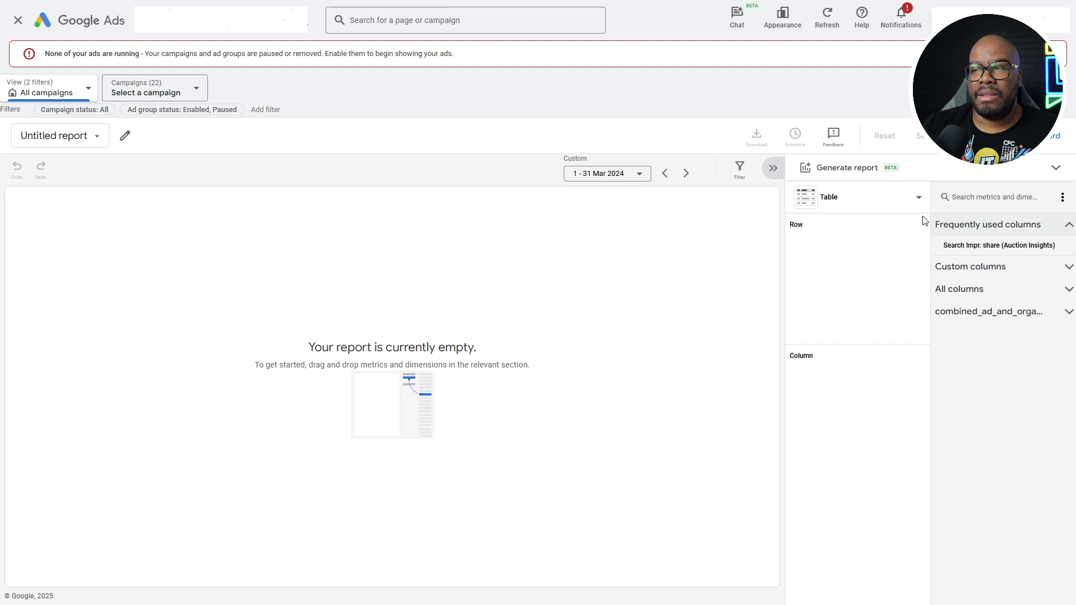
Step: Add Search Impr. share (Auction Insights) to the report with Display URL domain as rows
mouse_move(941, 245)
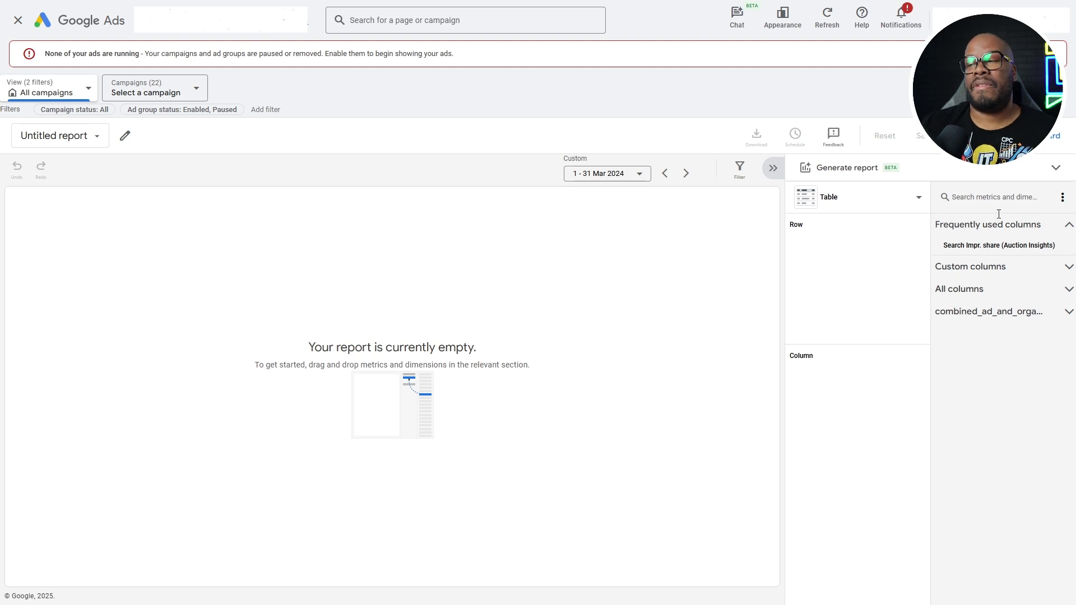
mouse_move(993, 245)
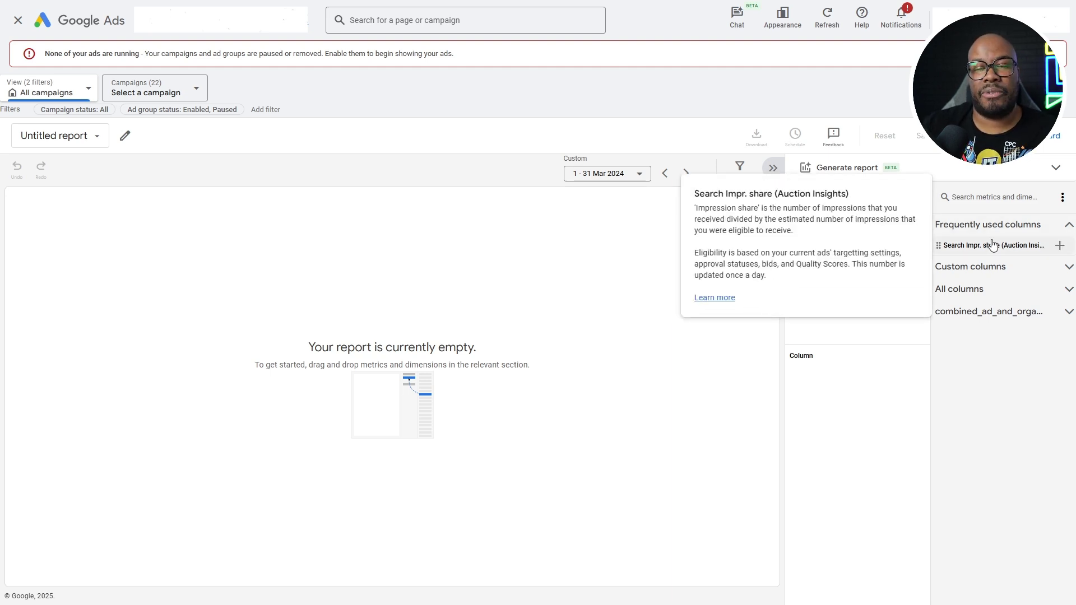
left_click(982, 196)
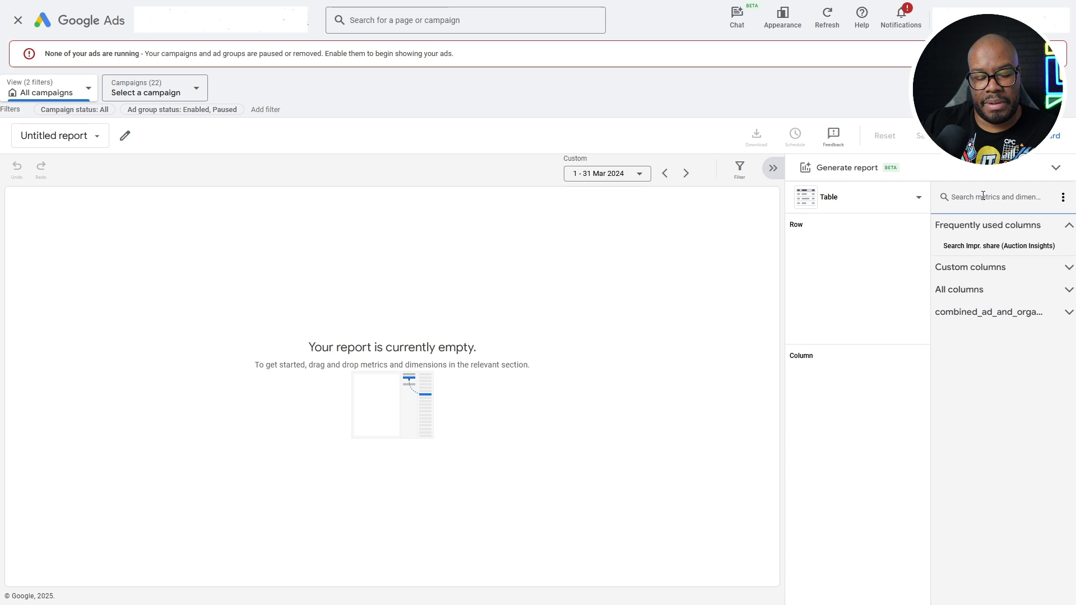
type("auction sing")
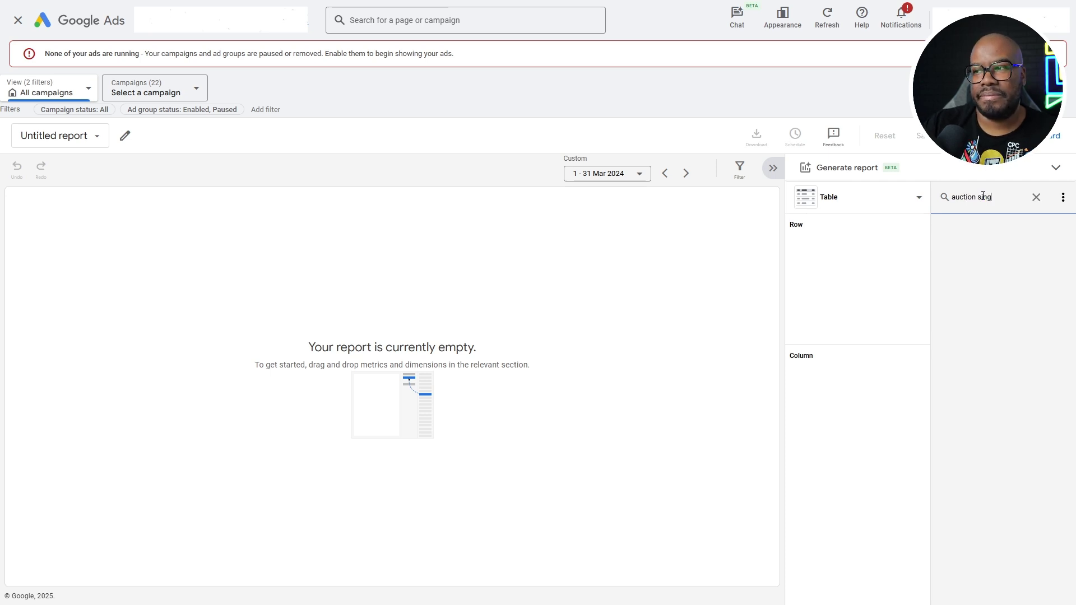
key("BackSpace")
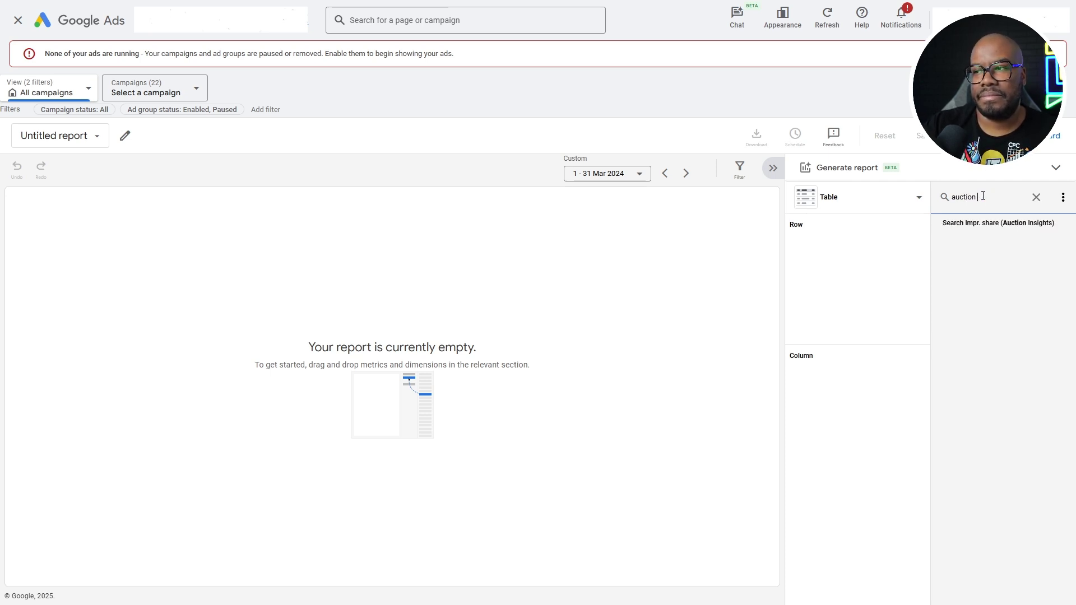
left_click(1020, 224)
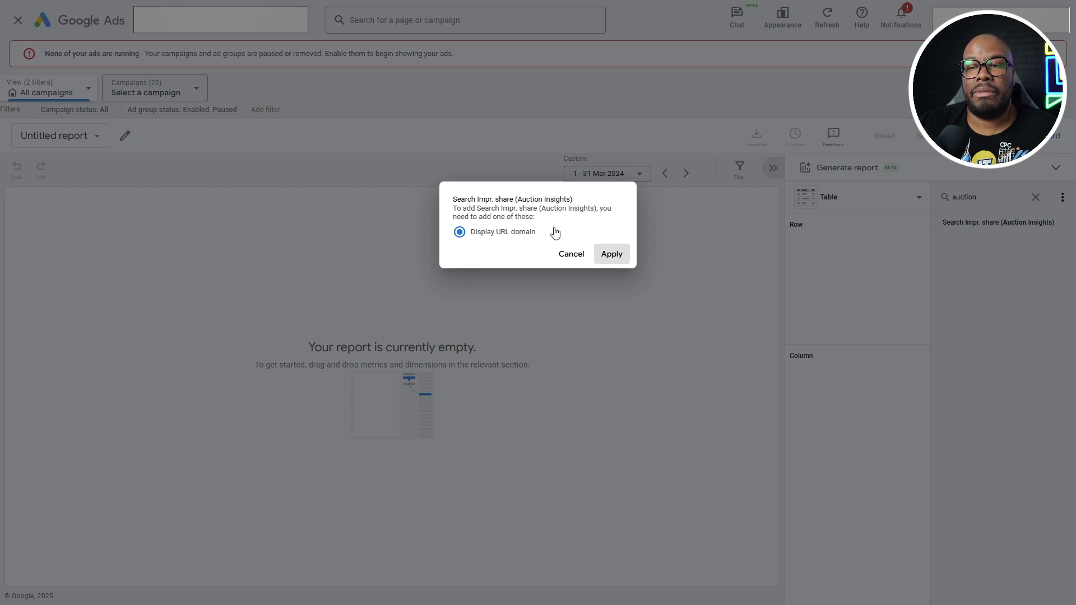
left_click(619, 255)
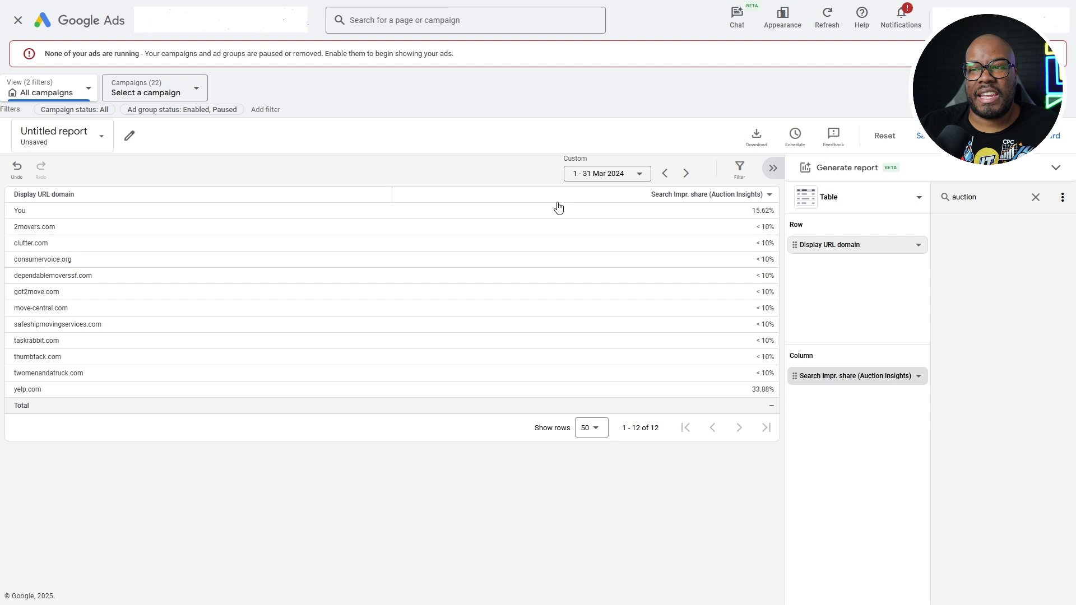
mouse_move(679, 197)
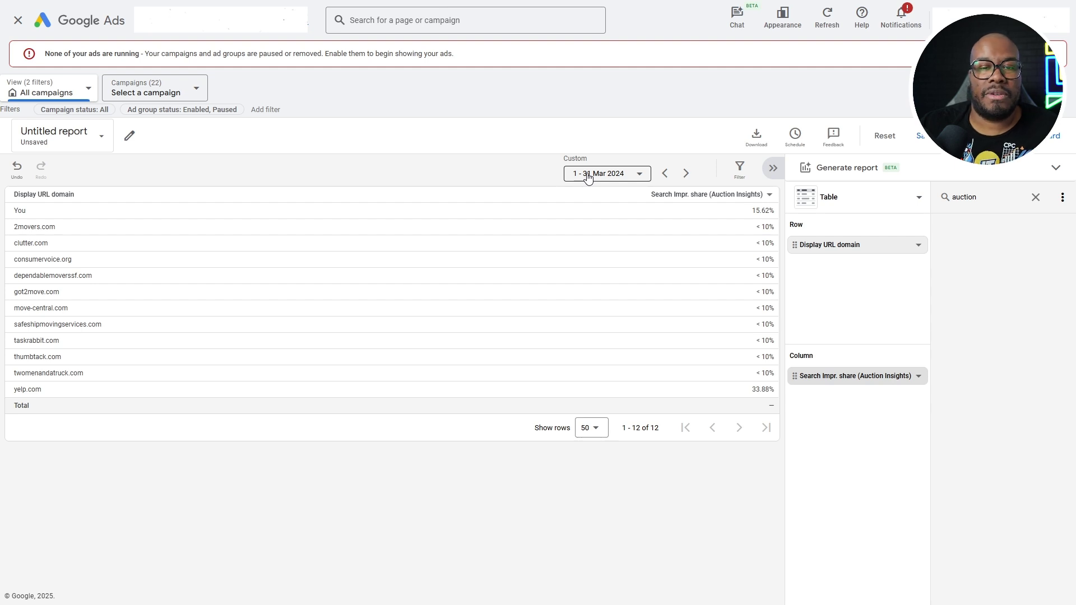
Step: Change the report's date range to 1 Feb – 31 Aug 2024
left_click(587, 178)
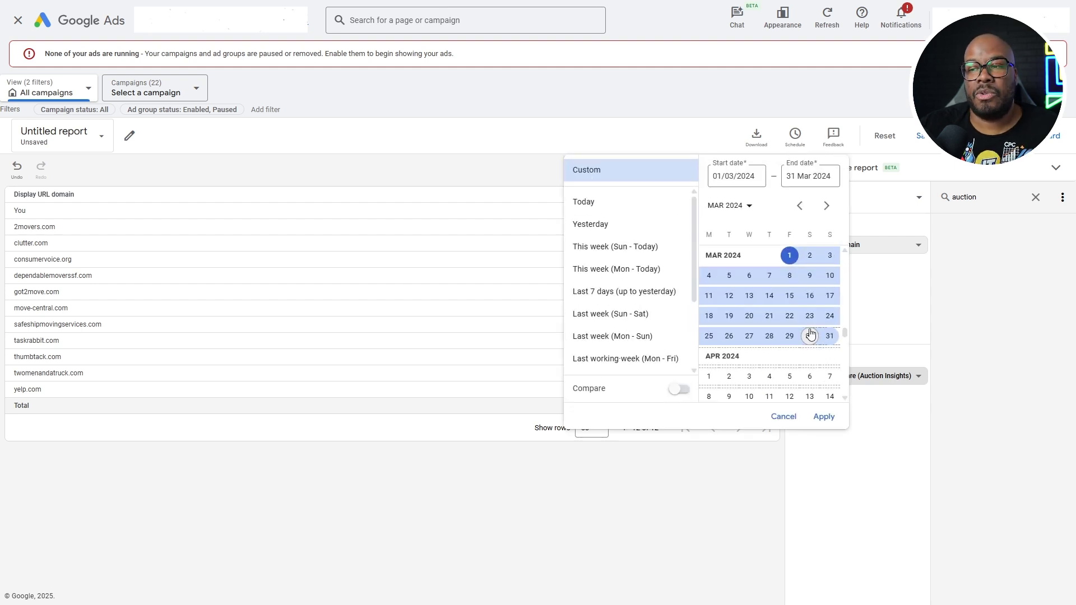
scroll(785, 337, "up", 2)
scroll(766, 334, "up", 3)
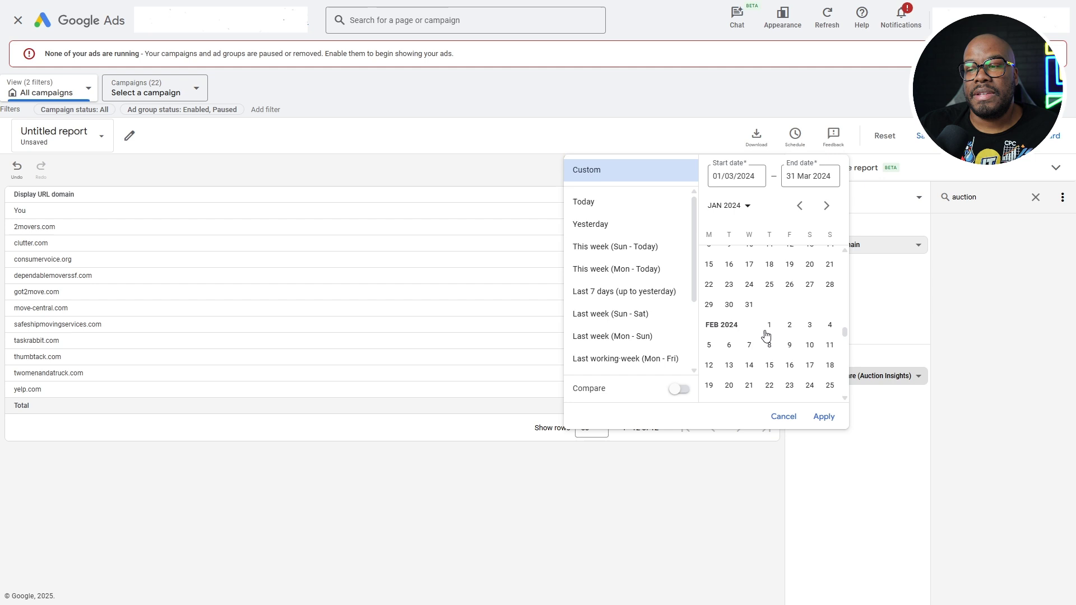
left_click(769, 323)
scroll(771, 329, "down", 15)
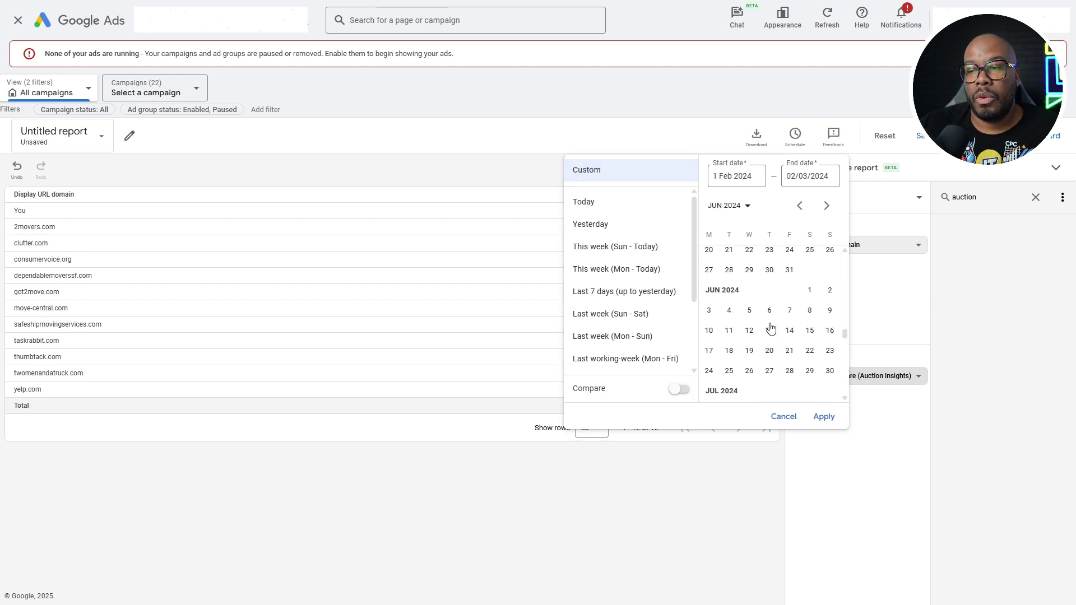
scroll(770, 329, "down", 1)
left_click(810, 338)
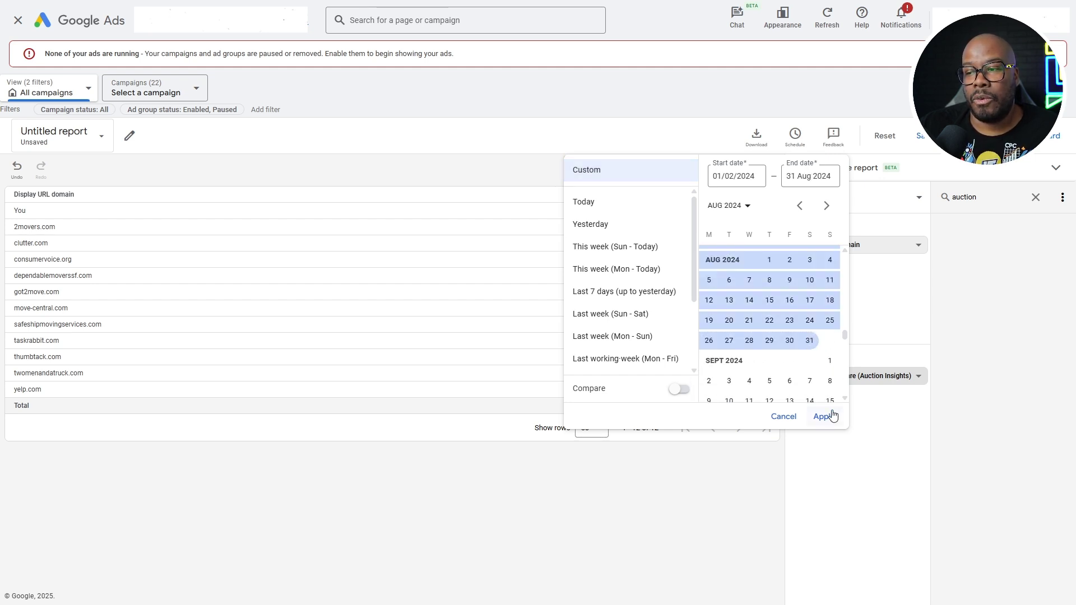
left_click(824, 417)
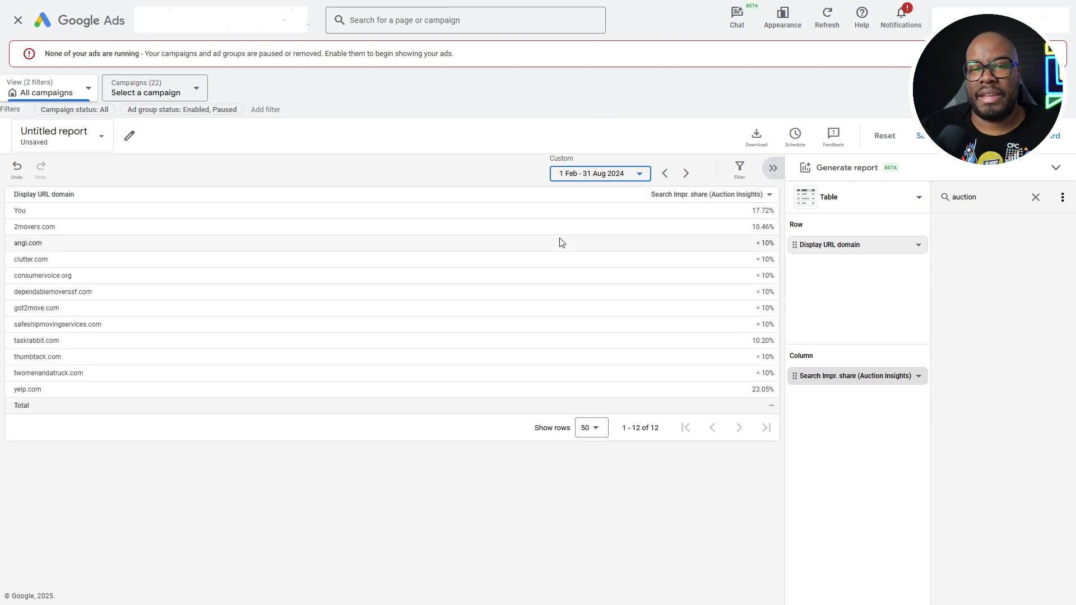
Step: Sort the Search Impr. share column from high to low
left_click(769, 195)
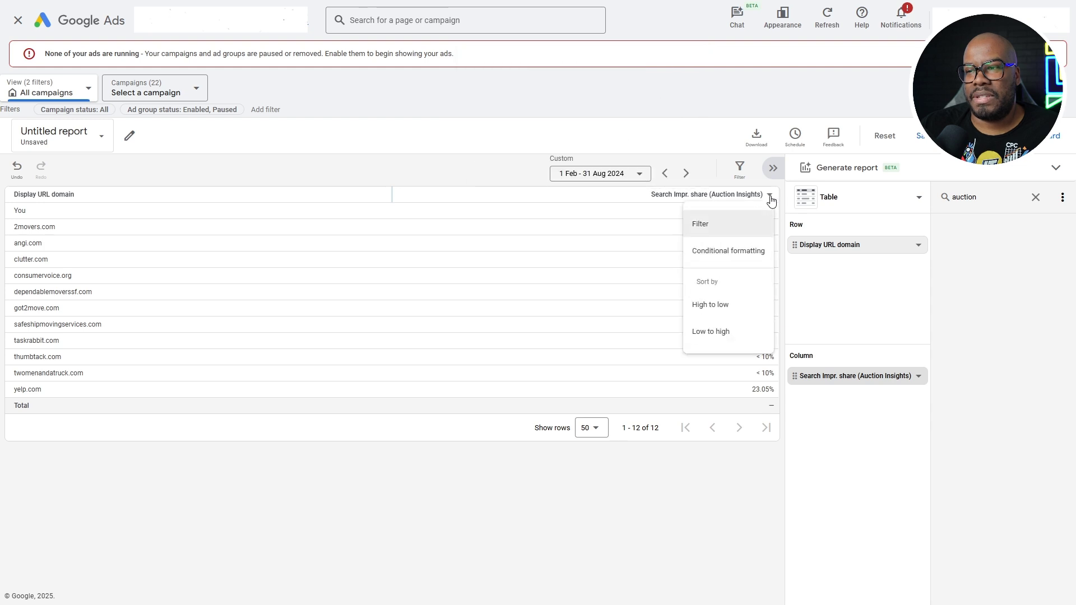
left_click(736, 311)
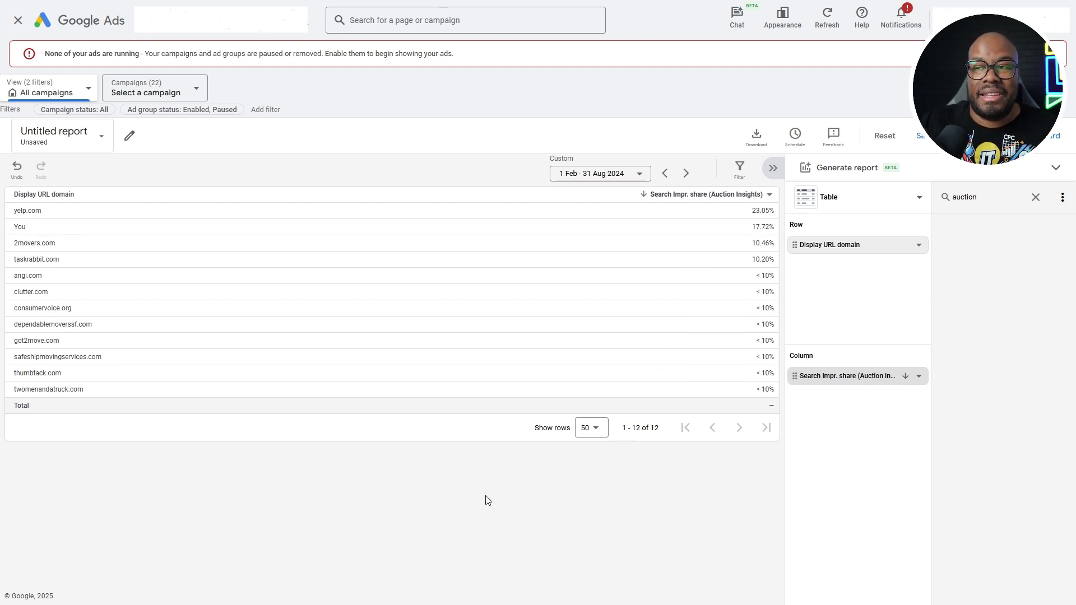
Step: Switch the report to a Time Series line chart with a Weekly interval
left_click(868, 204)
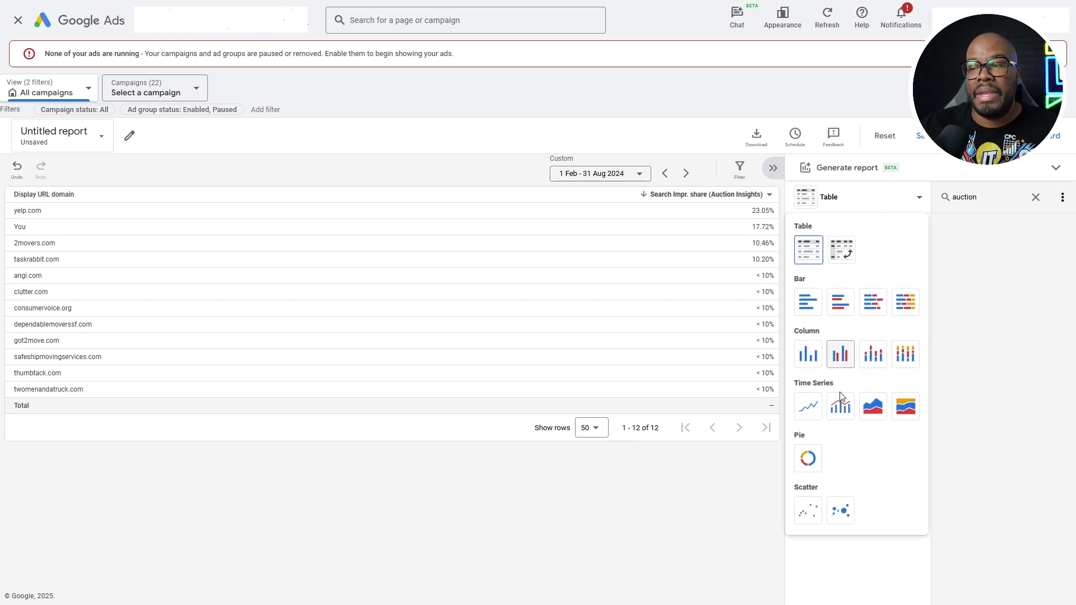
left_click(806, 410)
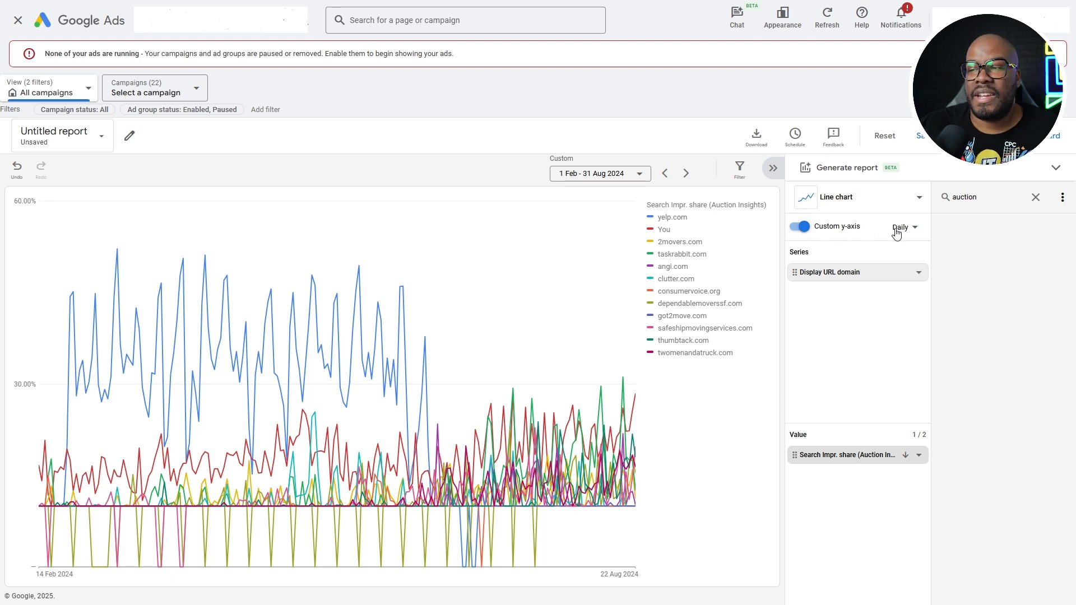
left_click(917, 234)
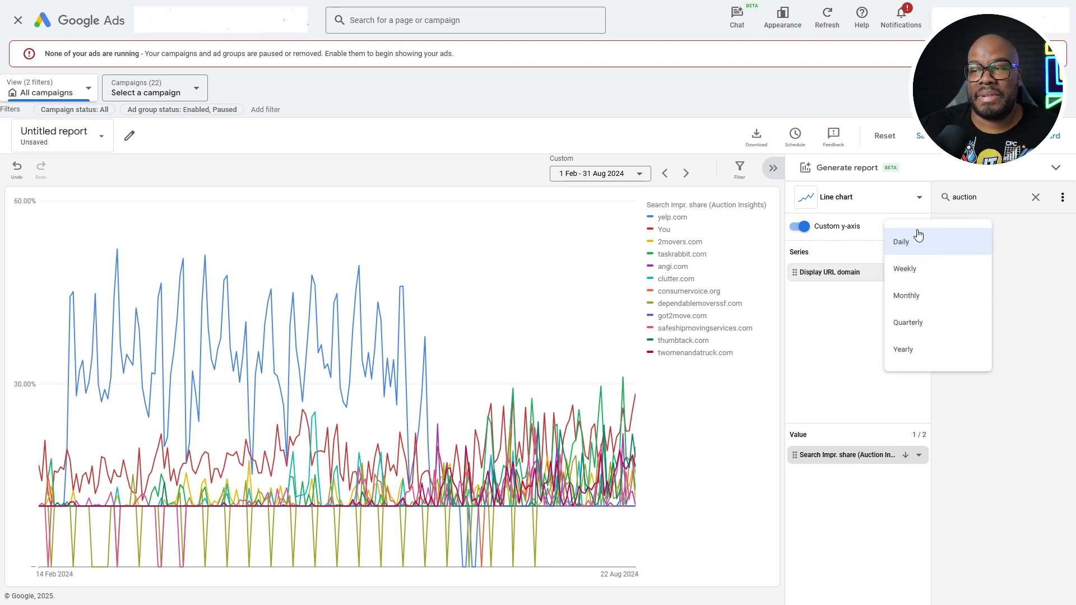
left_click(914, 270)
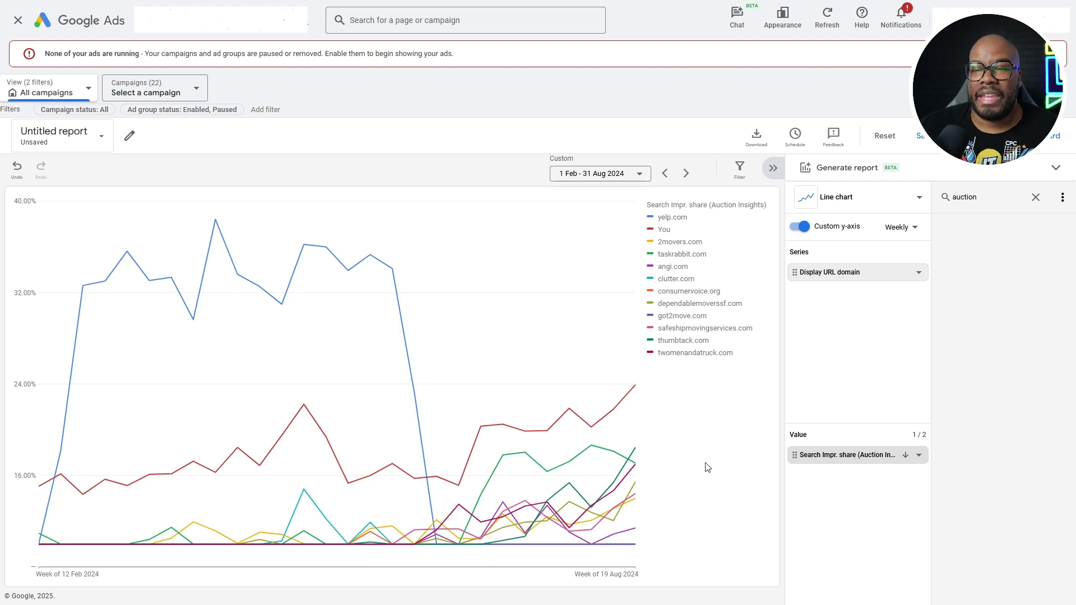
mouse_move(77, 258)
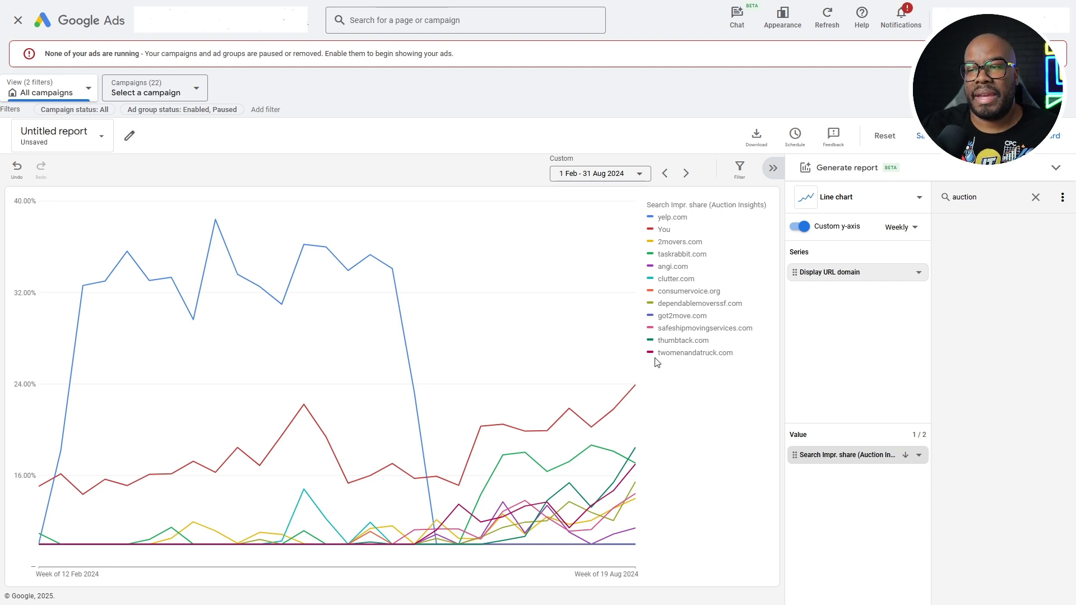
mouse_move(547, 409)
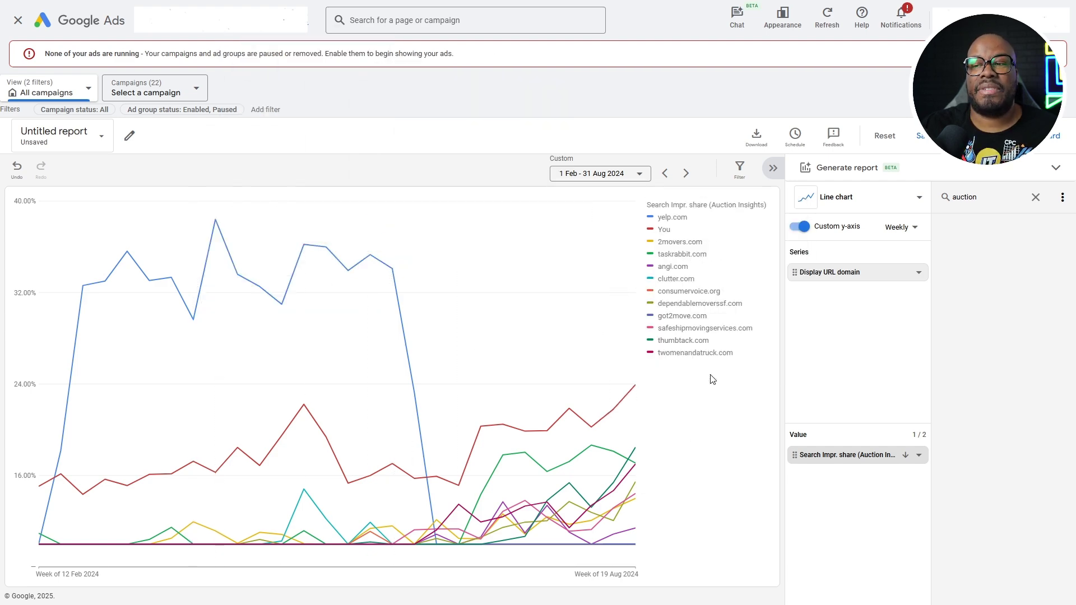
Step: Hide every legend series except yelp.com and You, from 2movers.com through twomenandatruck.com
left_click(677, 242)
left_click(677, 254)
left_click(676, 266)
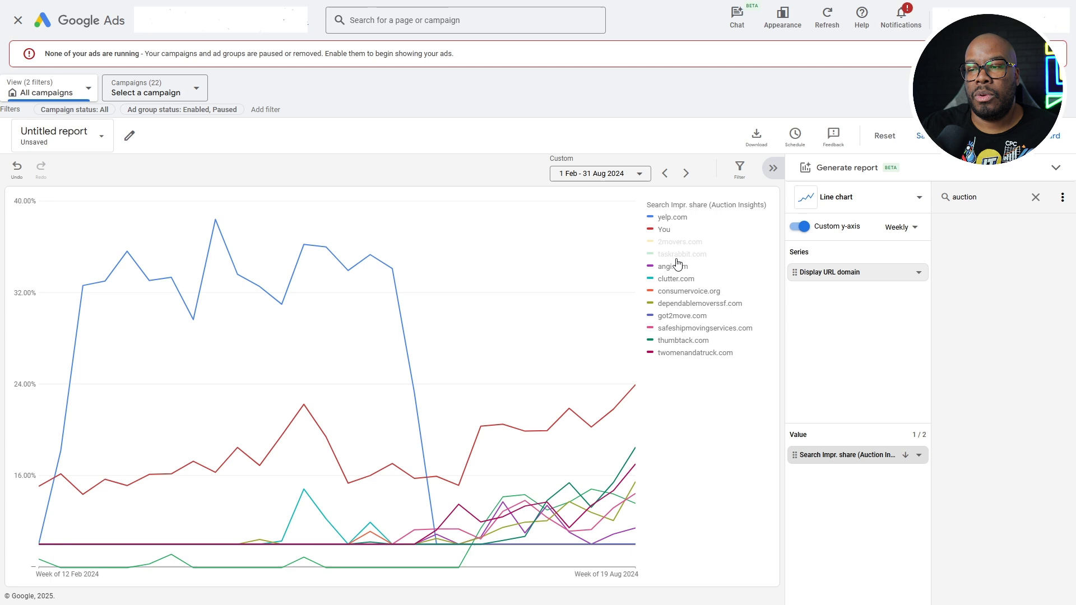
left_click(676, 279)
left_click(676, 291)
left_click(676, 303)
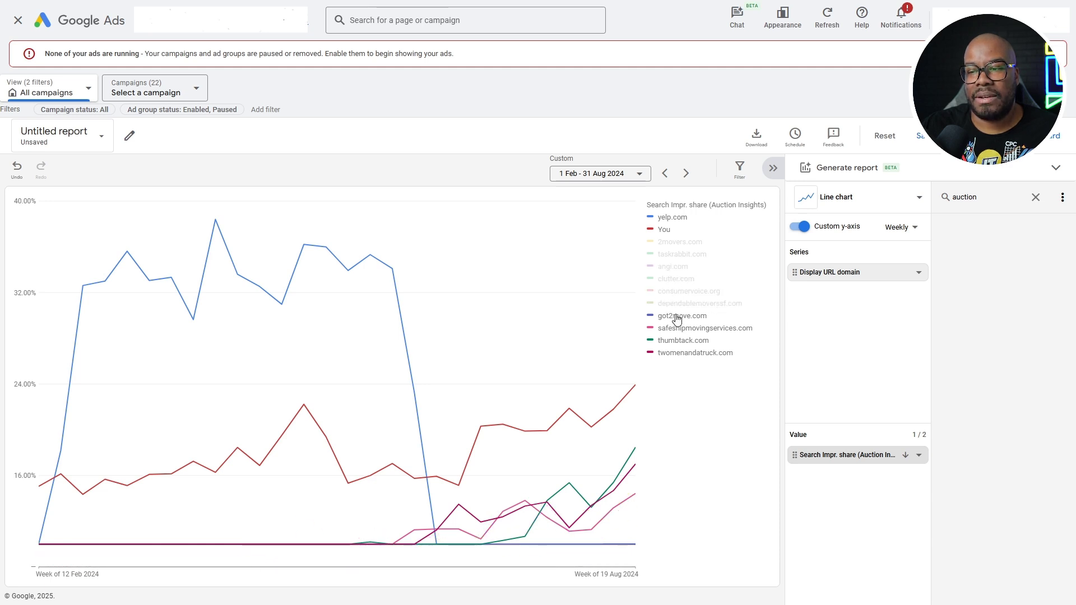
left_click(676, 316)
left_click(676, 329)
left_click(677, 340)
left_click(677, 353)
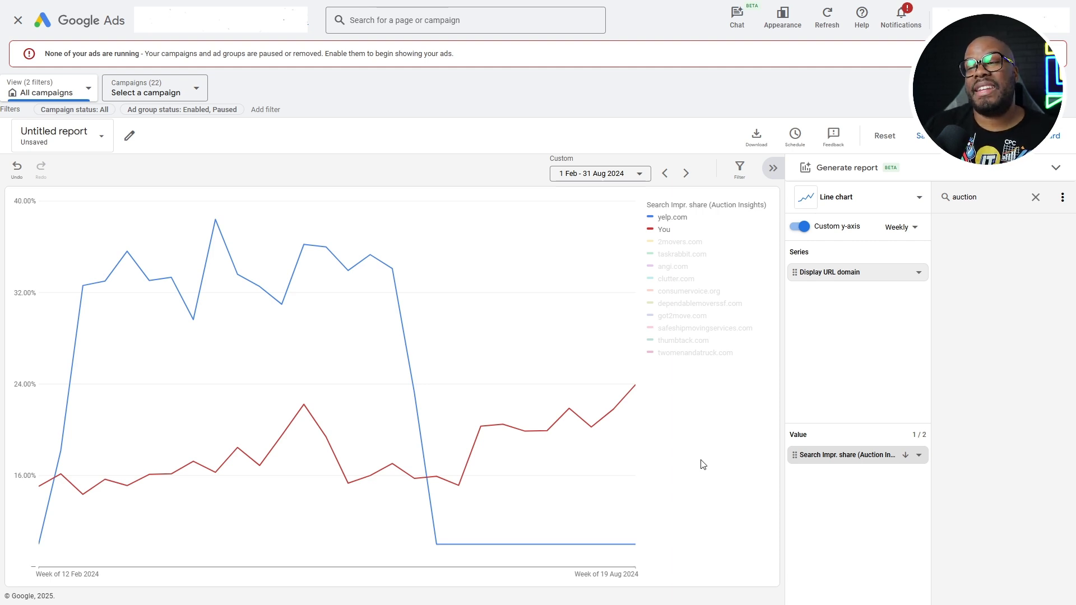
Step: Hide You and compare yelp.com with 2movers.com, then with taskrabbit.com
left_click(680, 242)
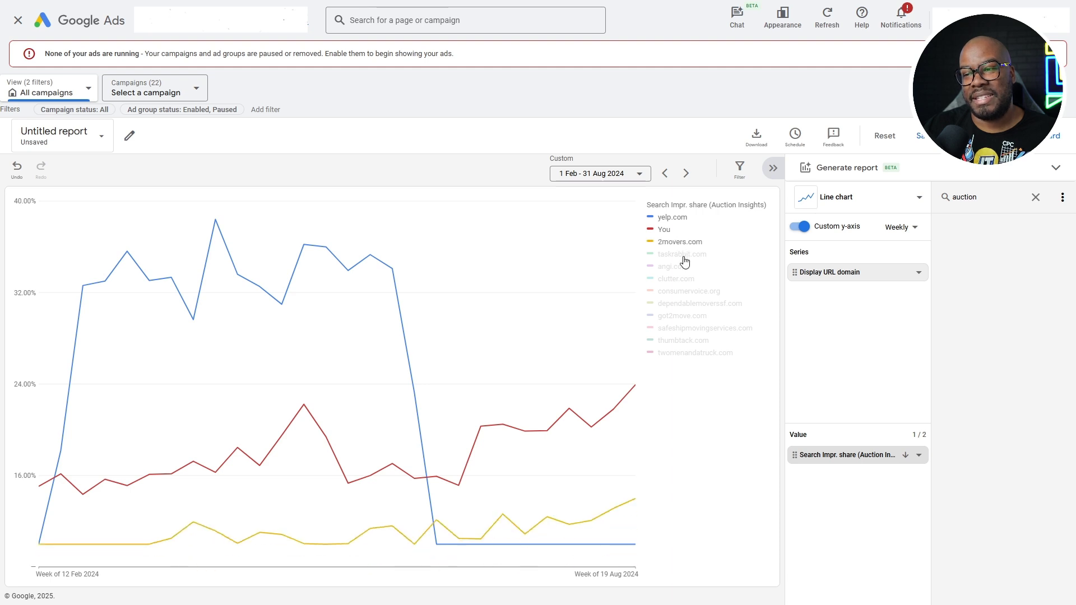
left_click(664, 230)
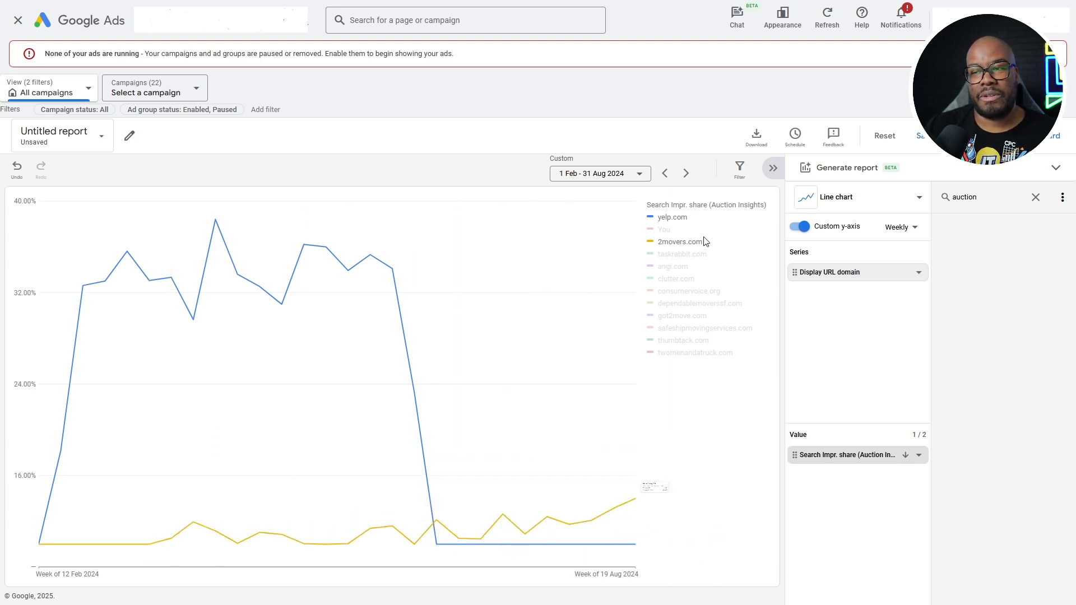
left_click(690, 243)
left_click(686, 255)
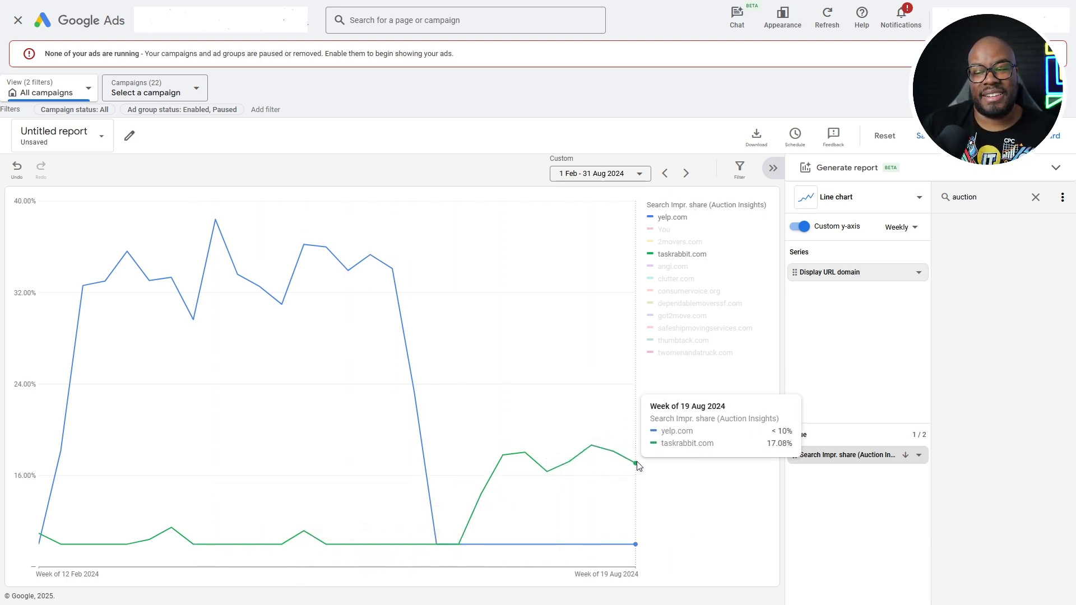
left_click(678, 255)
Step: Compare yelp.com in turn with angi.com, clutter.com, consumervoice.org and dependablemoversssf.com
left_click(673, 267)
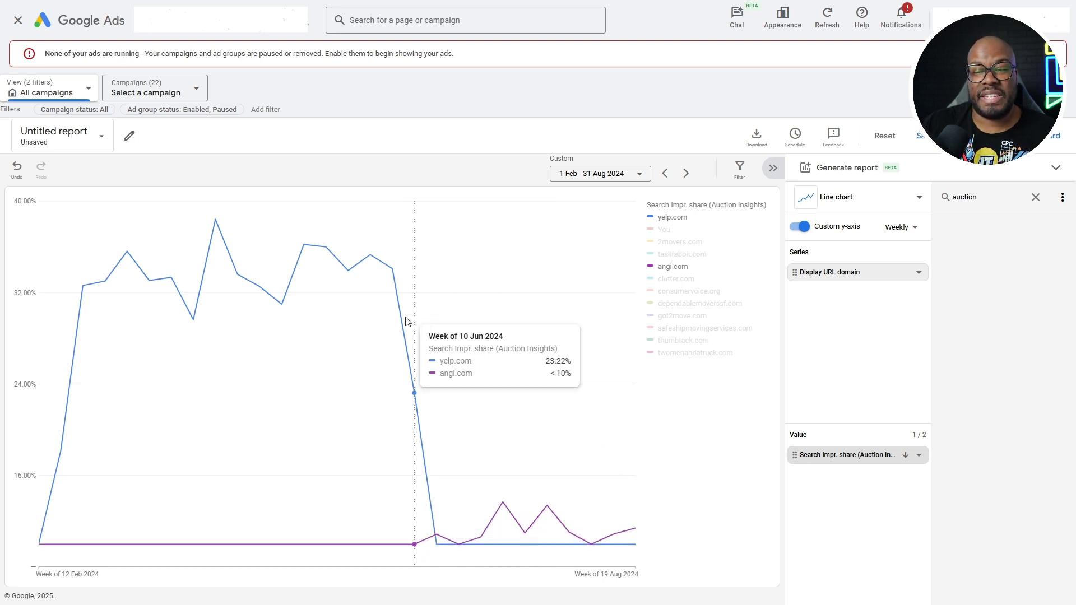
left_click(668, 268)
left_click(669, 280)
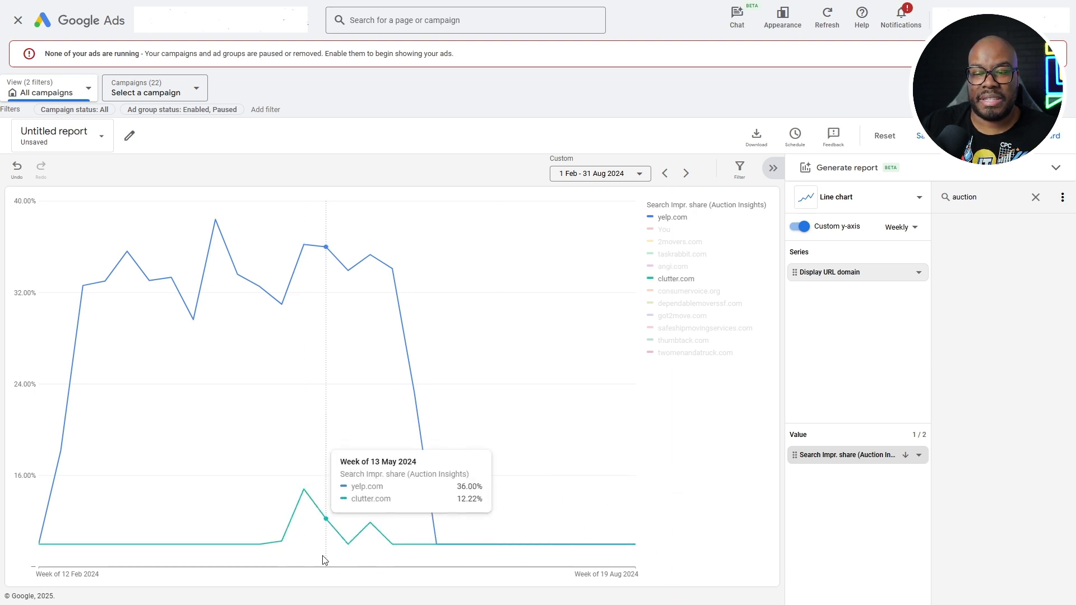
left_click(684, 281)
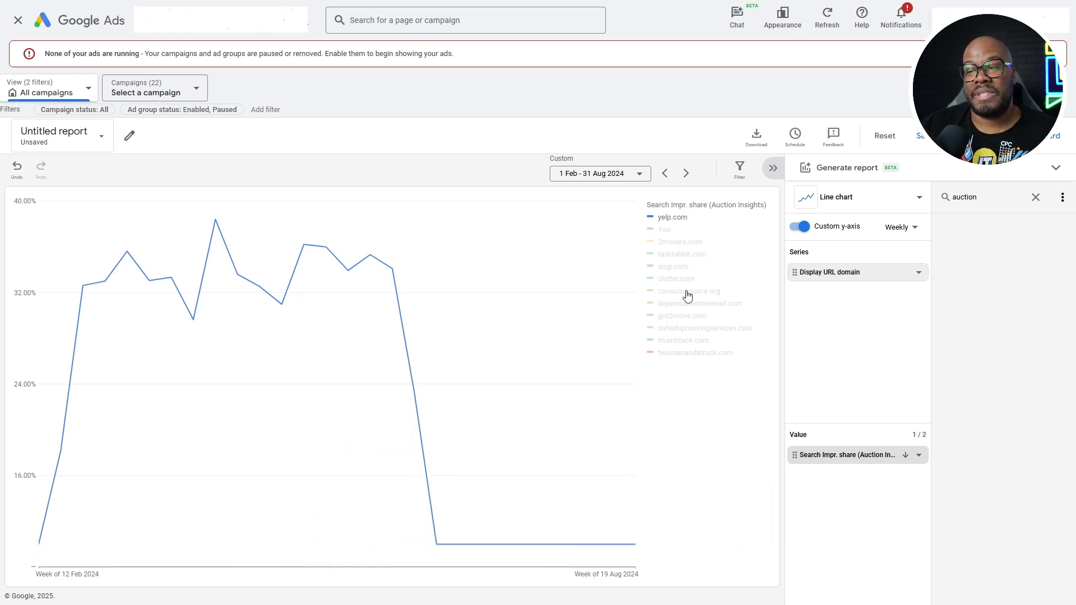
left_click(687, 293)
left_click(687, 293)
left_click(681, 304)
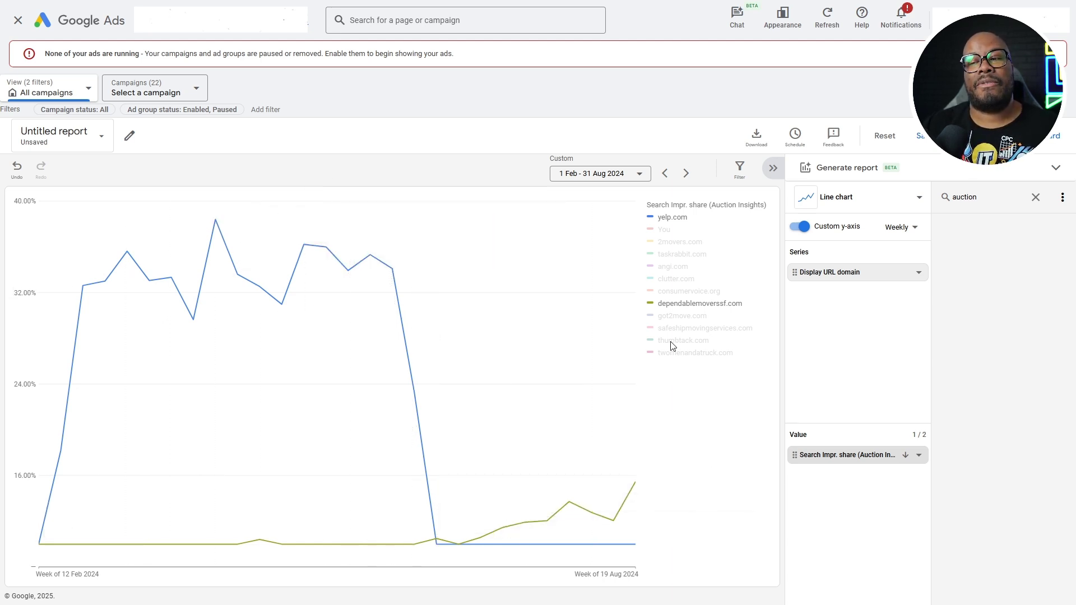
left_click(667, 312)
Step: Show the You line again alongside yelp.com
left_click(665, 231)
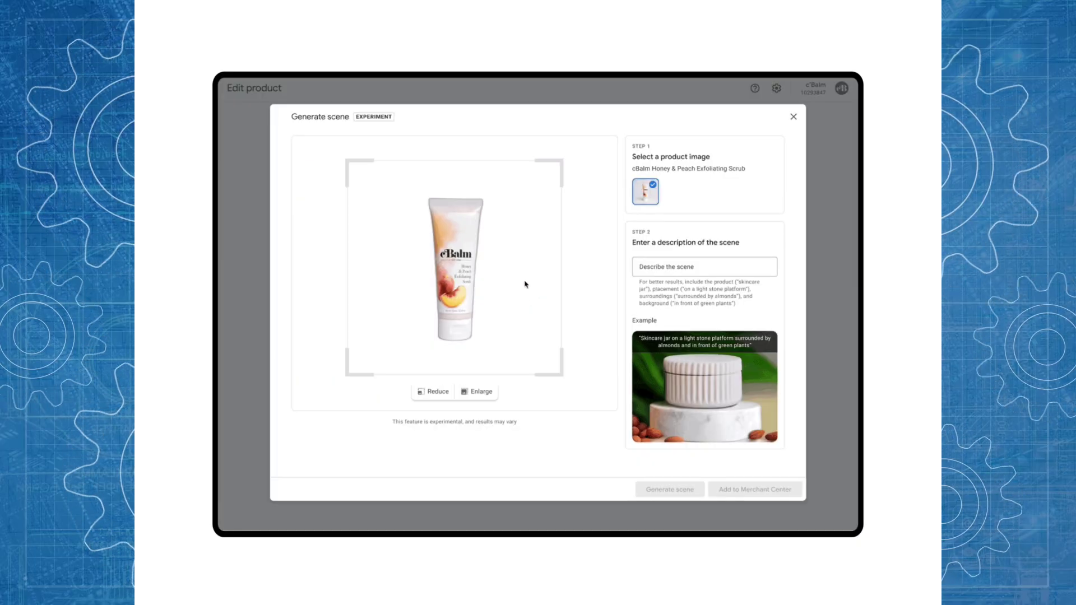
Step: Enlarge the scrub tube and paste the scene: stone platform, surrounded by peaches, tropical plants behind
left_click(480, 392)
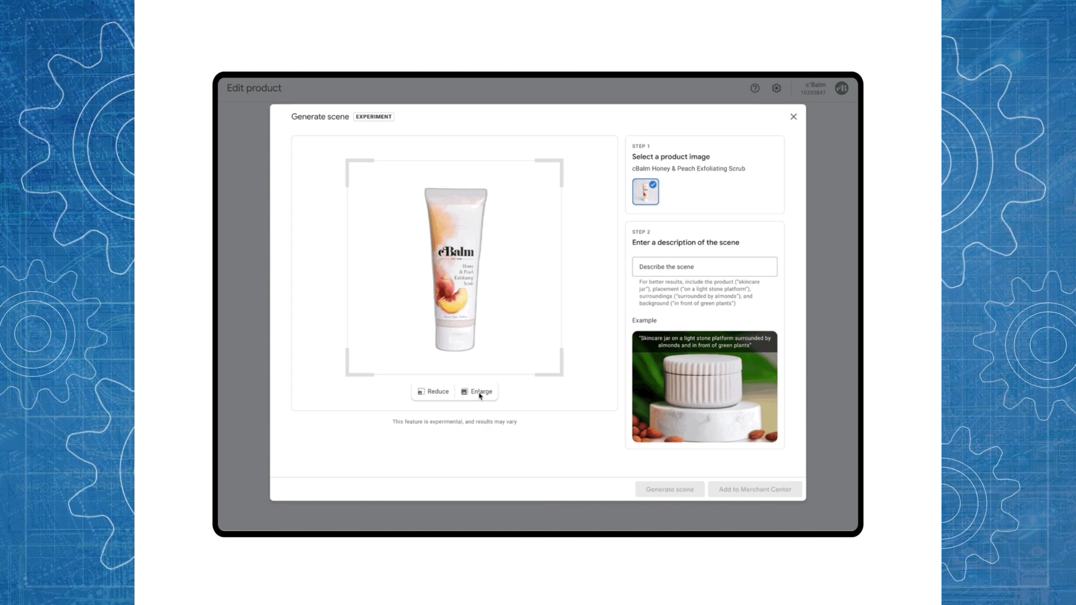
left_click(645, 273)
type("A tube of exfoliating scrub on a stone platform, surrounded by peaches, with tropical plants in the background")
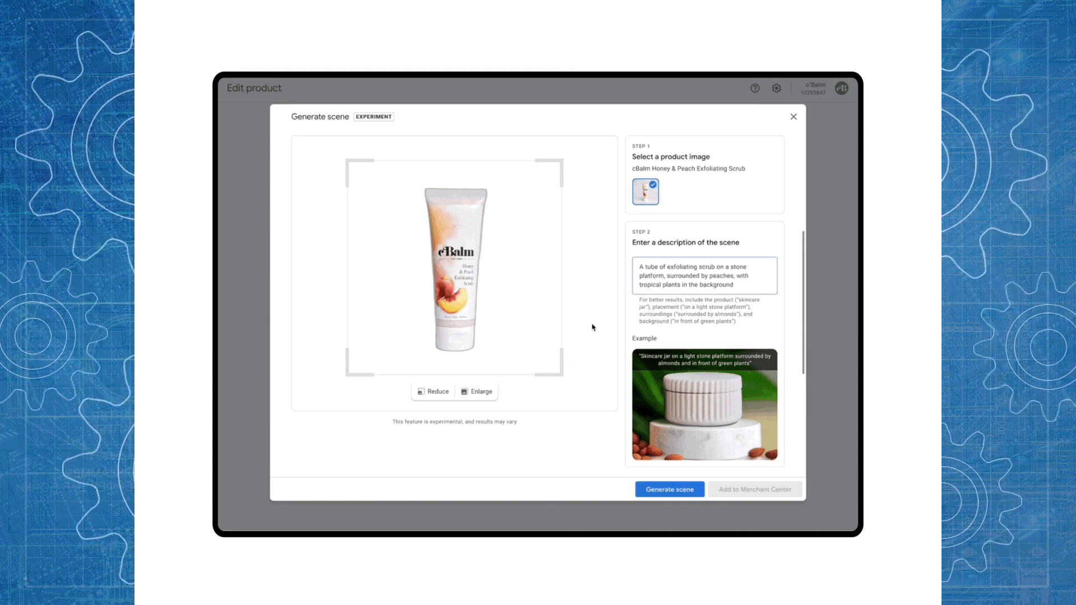